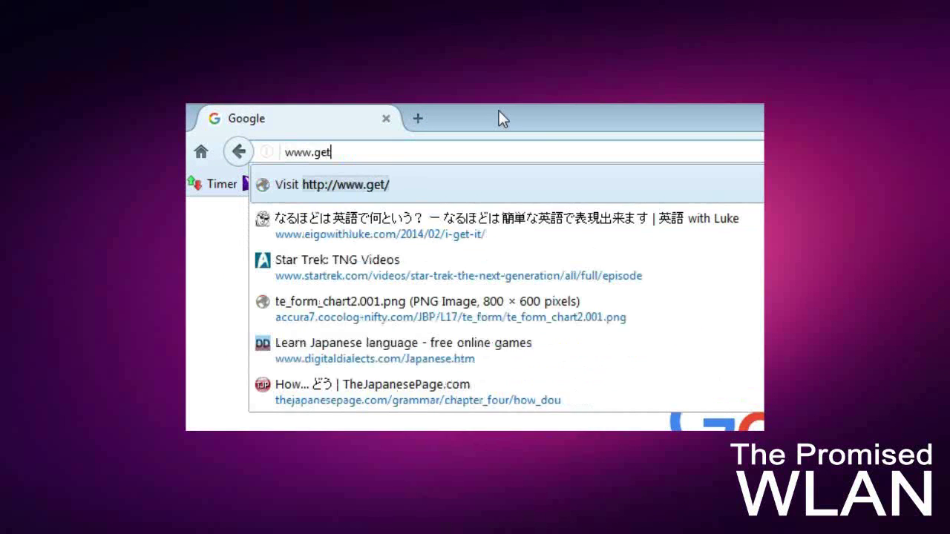
pyautogui.write('int.')
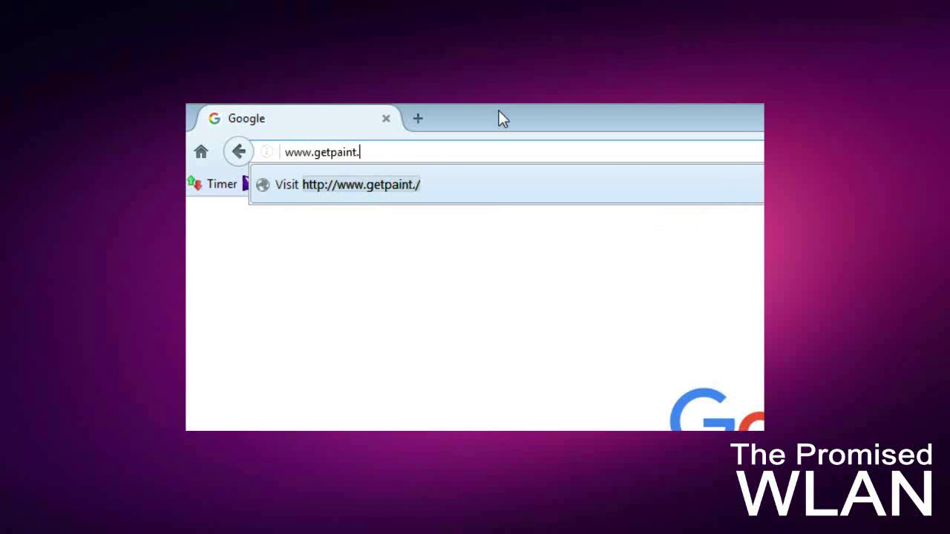
pyautogui.write('net/')
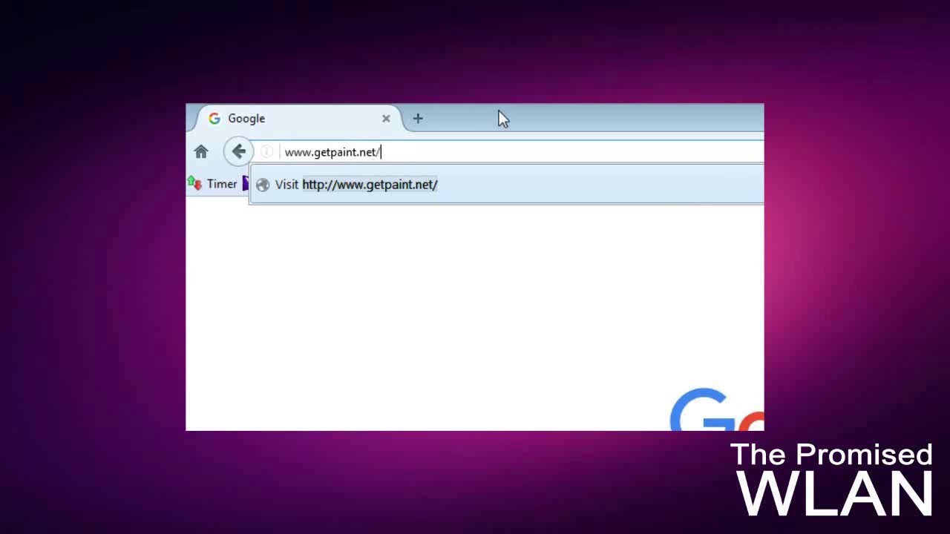
pyautogui.write('downloa')
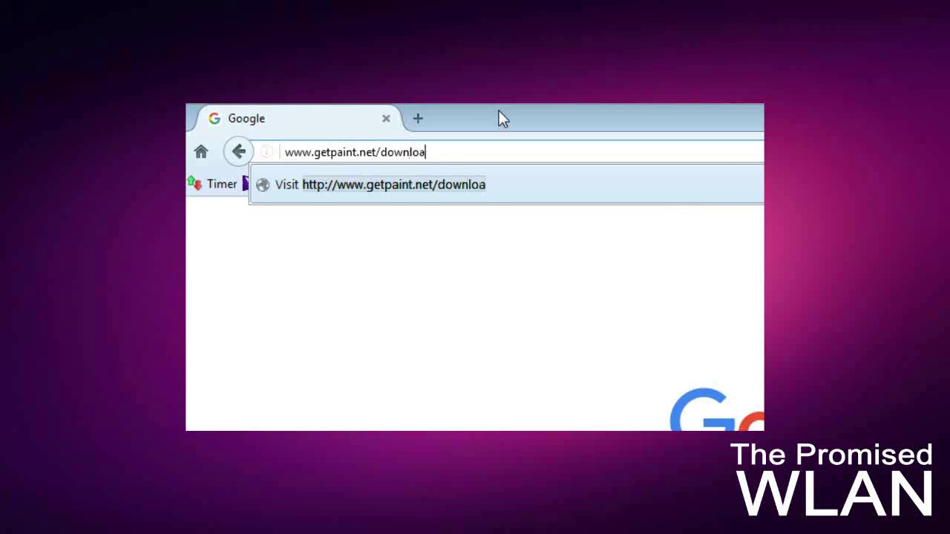
pyautogui.write('d.html')
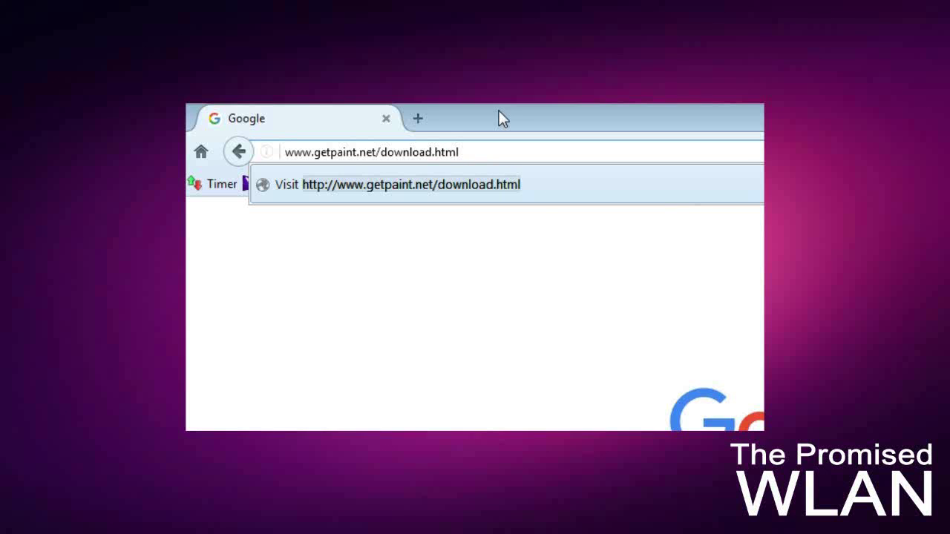
pyautogui.press('Return')
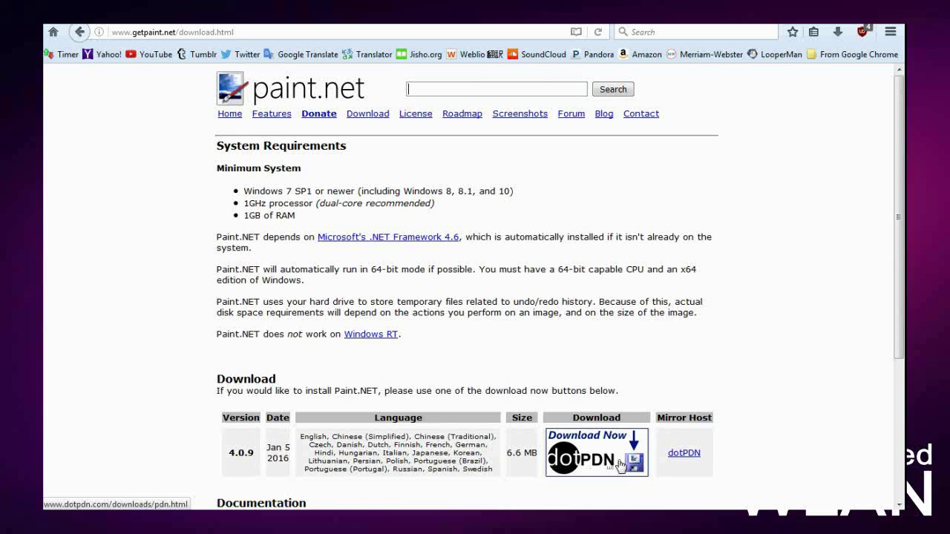
# Step: Download paint.net 4.0.9 from the dotPDN mirror and save paint.net.4.0.9.install.zip in the Downloads folder
pyautogui.click(564, 464)
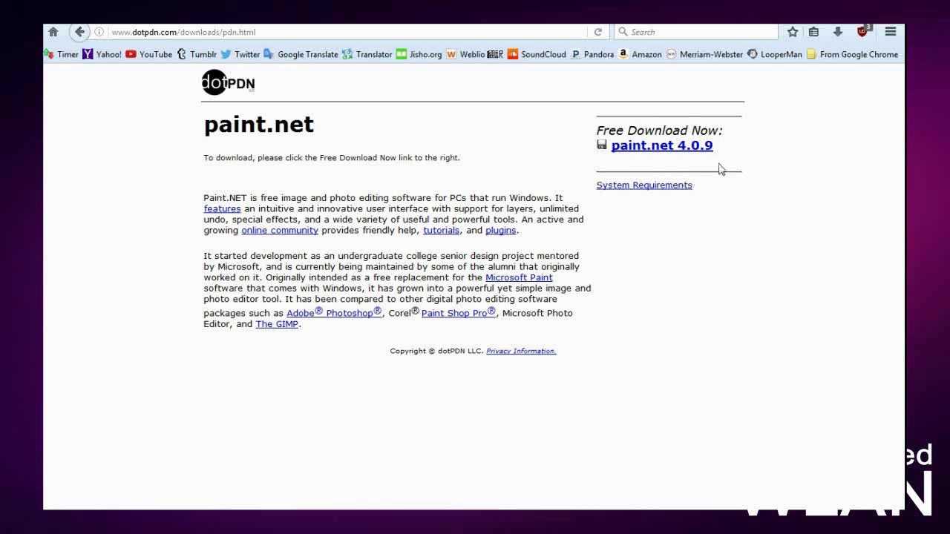
pyautogui.click(656, 156)
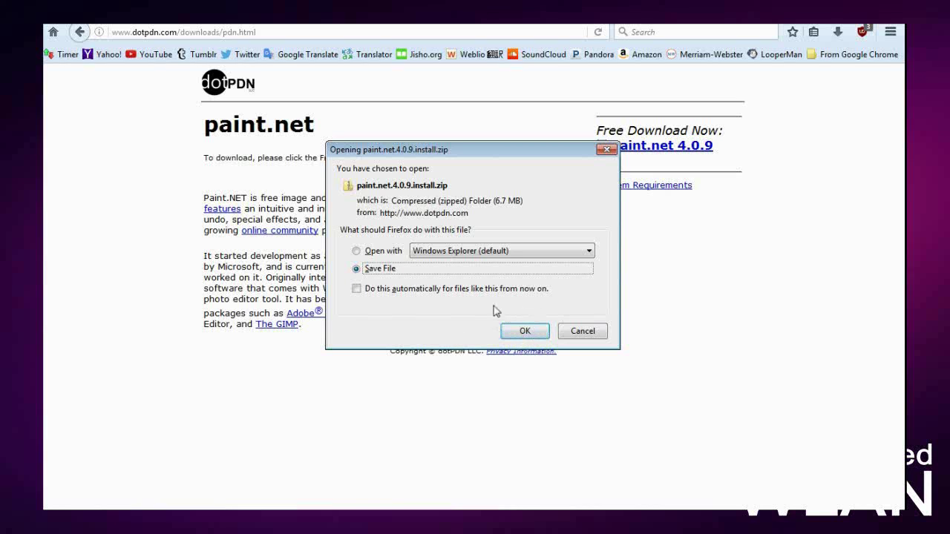
pyautogui.click(525, 331)
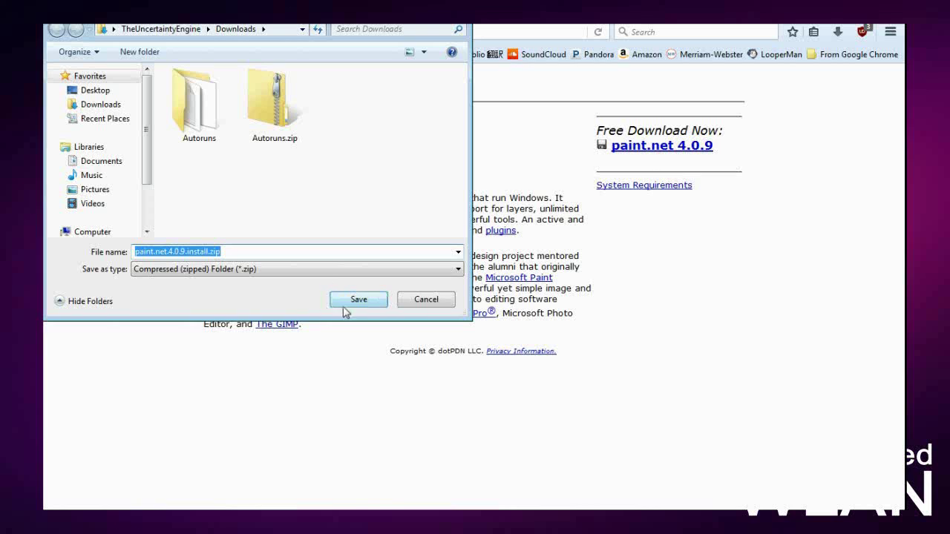
pyautogui.click(358, 300)
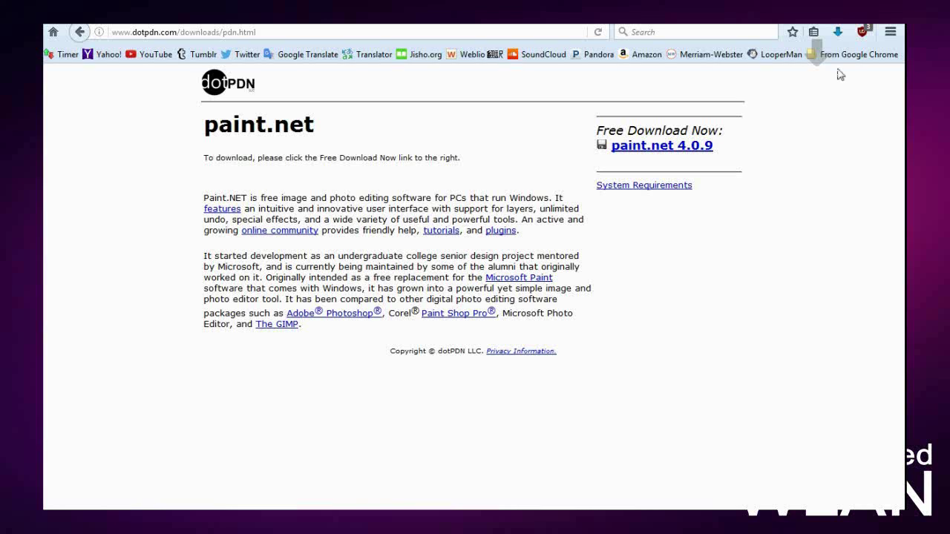
# Step: Open the downloaded archive paint.net.4.0.9.install.zip from the browser's download list
pyautogui.moveTo(840, 75); pyautogui.dragTo(809, 71)
pyautogui.moveTo(820, 108)
pyautogui.mouseDown()
pyautogui.moveTo(843, 62)
pyautogui.moveTo(837, 34)
pyautogui.mouseUp()
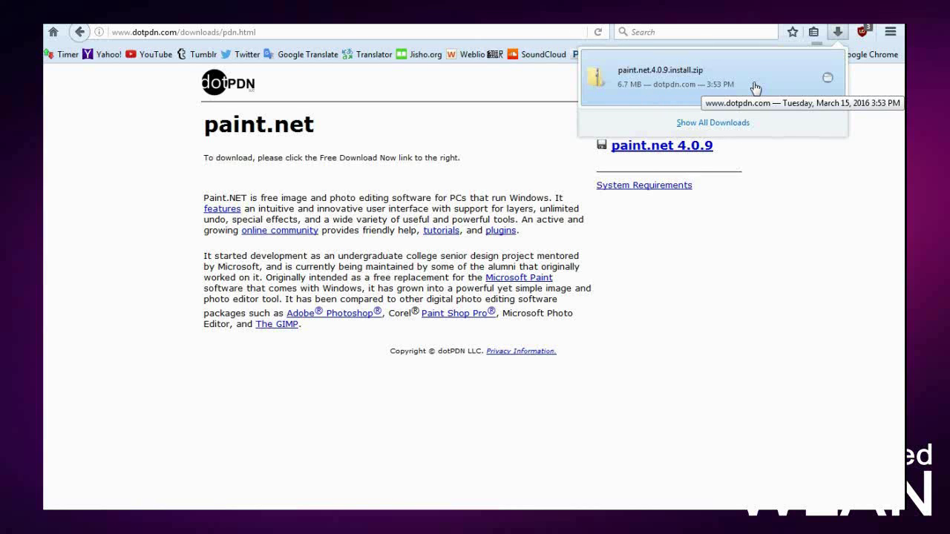
pyautogui.click(709, 98)
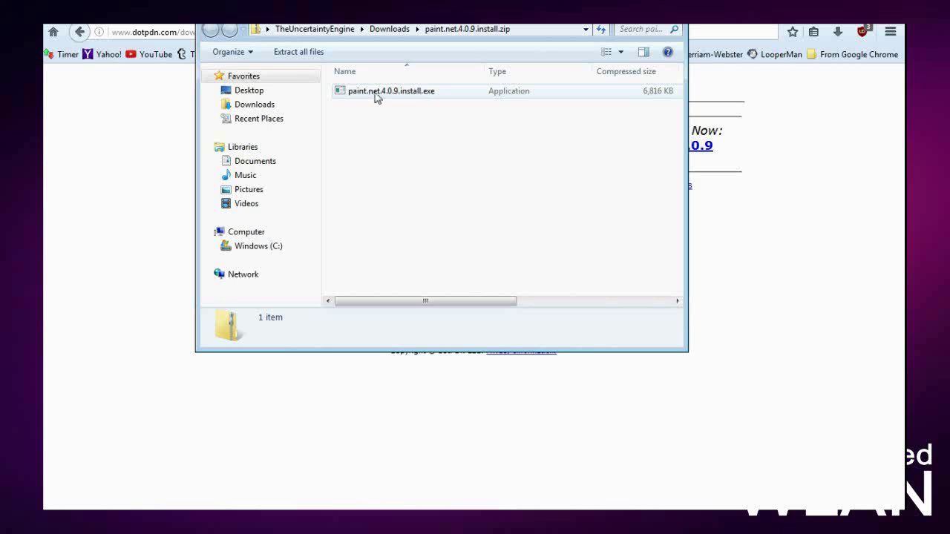
# Step: Run paint.net.4.0.9.install.exe from the archive and allow it to make changes to the computer
pyautogui.rightClick(379, 97)
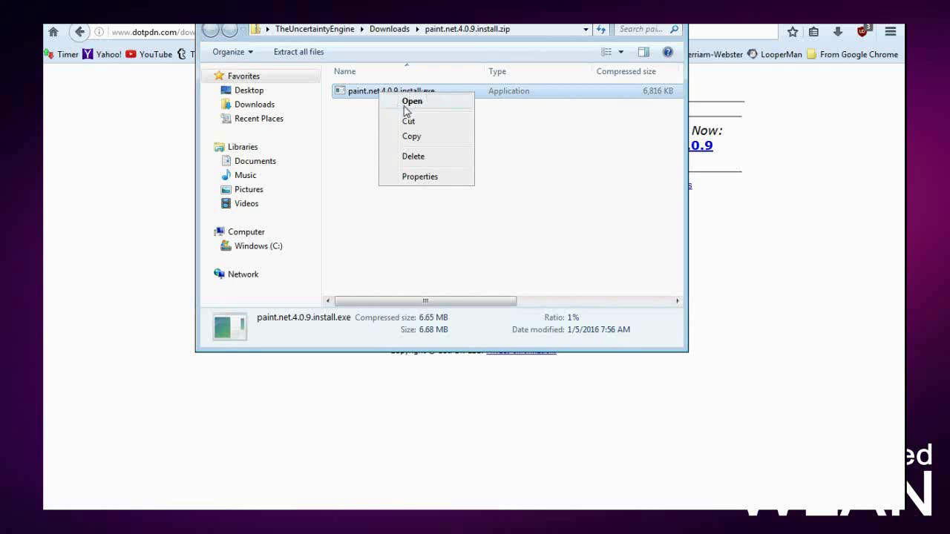
pyautogui.click(414, 106)
pyautogui.click(413, 102)
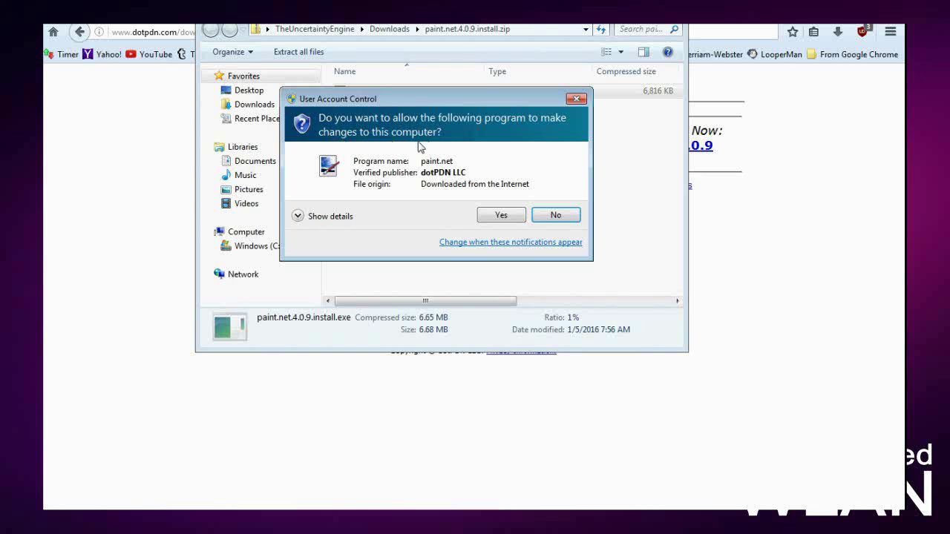
pyautogui.click(498, 215)
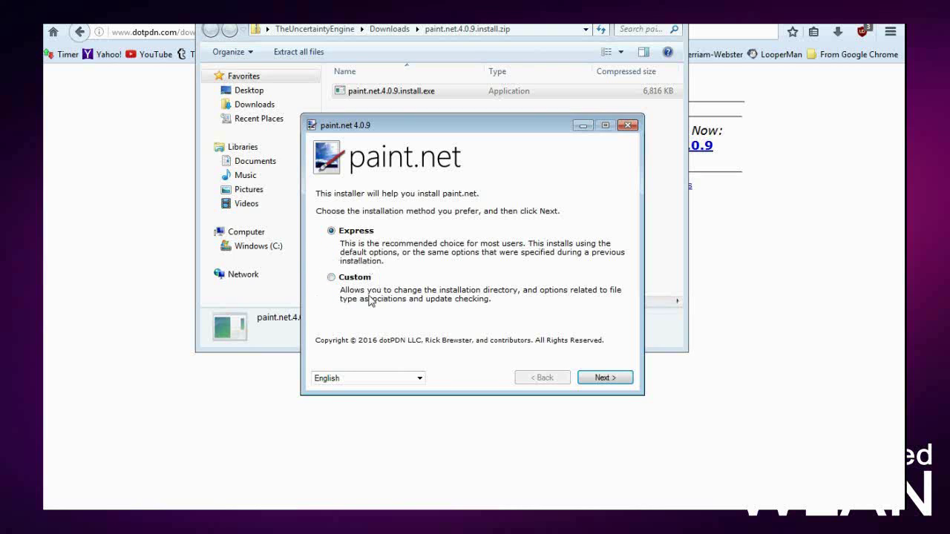
# Step: Choose the Custom installation method, agree to the license, and continue to the launch options
pyautogui.click(331, 277)
pyautogui.click(605, 379)
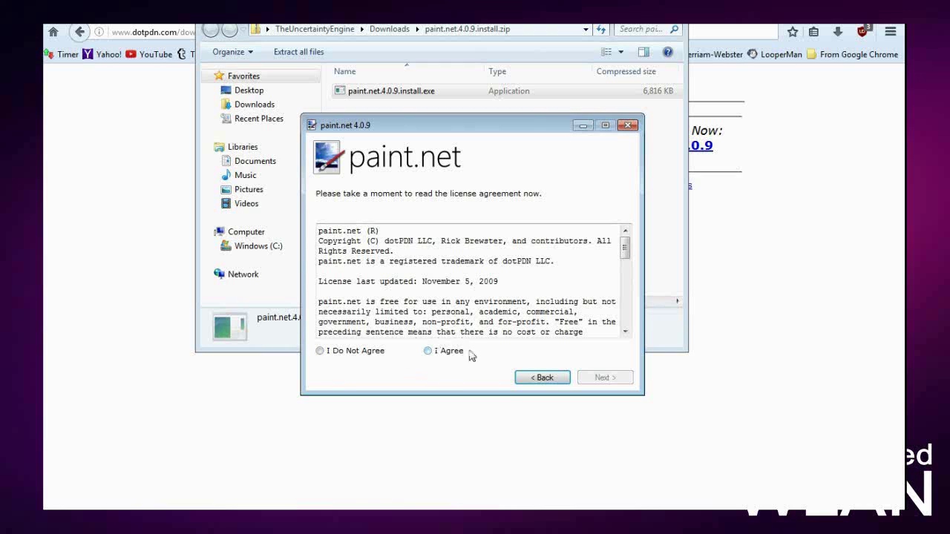
pyautogui.click(427, 353)
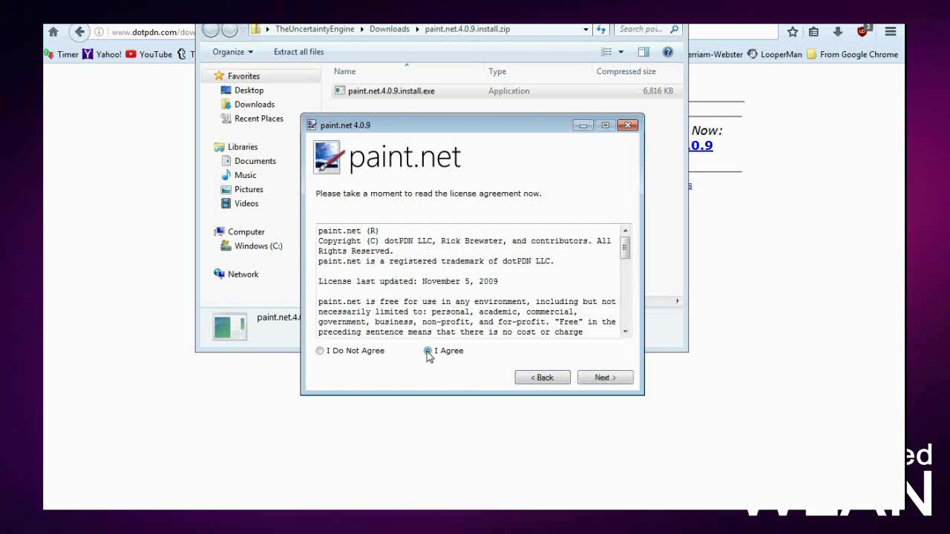
pyautogui.click(605, 380)
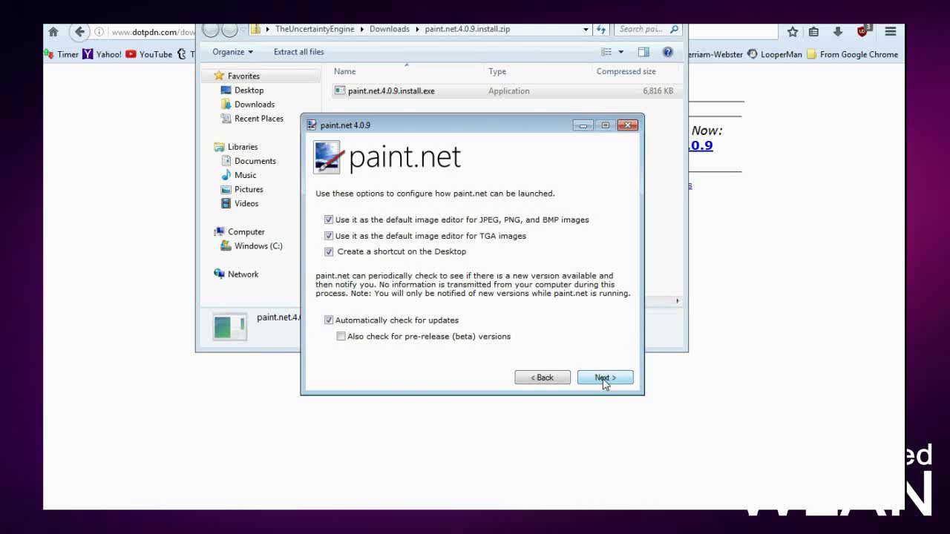
# Step: Return to the installation method choice and proceed with the Express installation past the agreed license
pyautogui.click(540, 381)
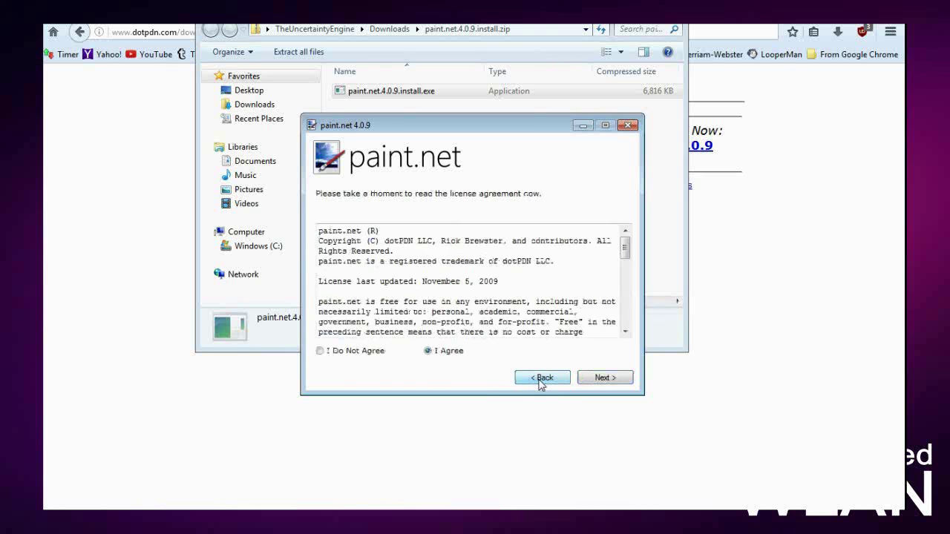
pyautogui.click(541, 379)
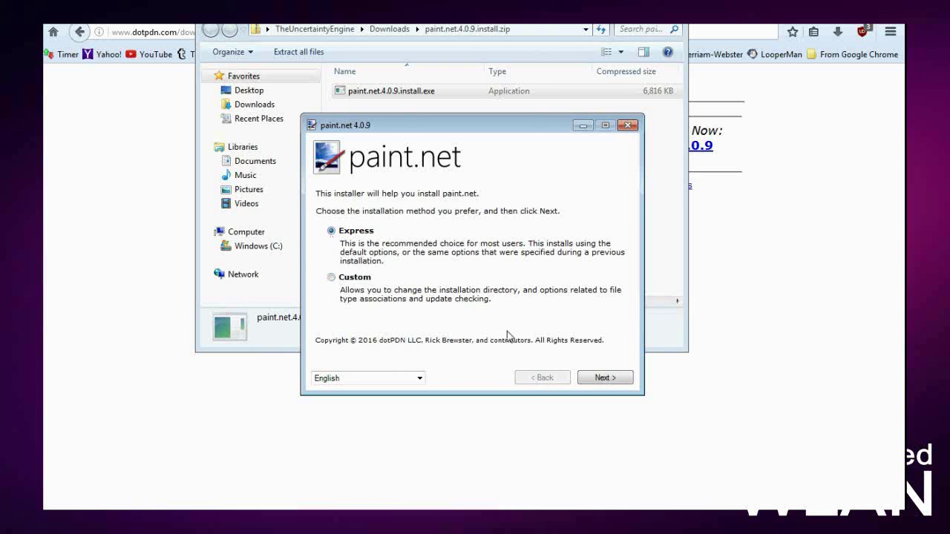
pyautogui.click(602, 378)
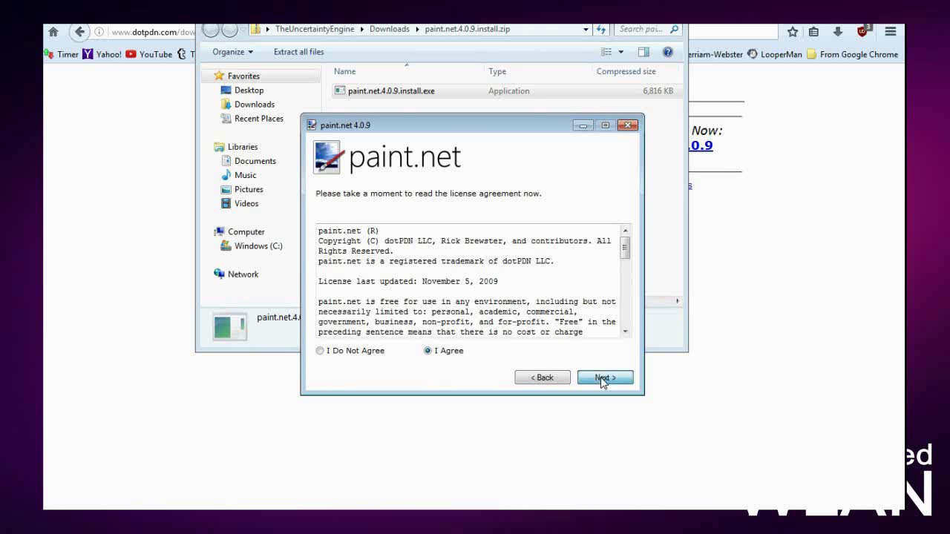
pyautogui.click(603, 378)
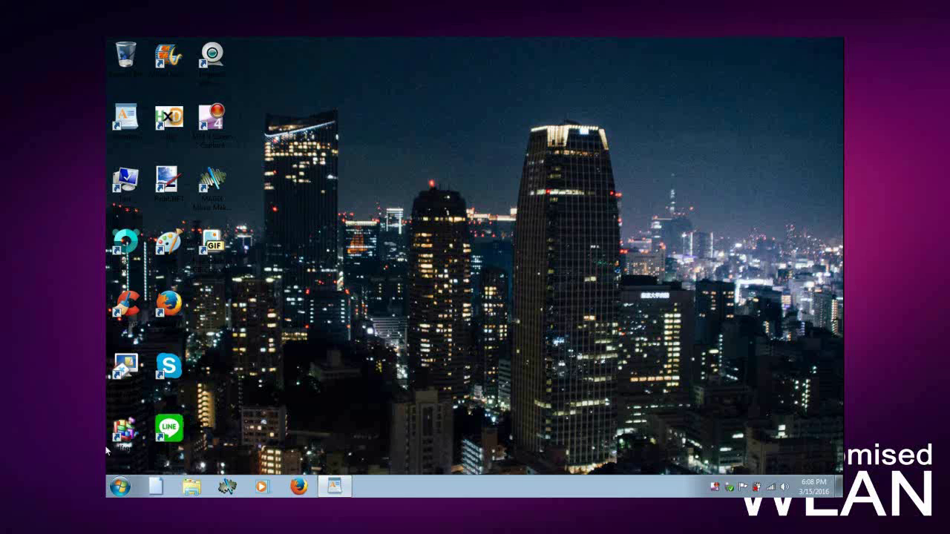
# Step: Launch Paint.NET and draw a looping black freehand scribble across the blank canvas with the Paintbrush
pyautogui.click(119, 487)
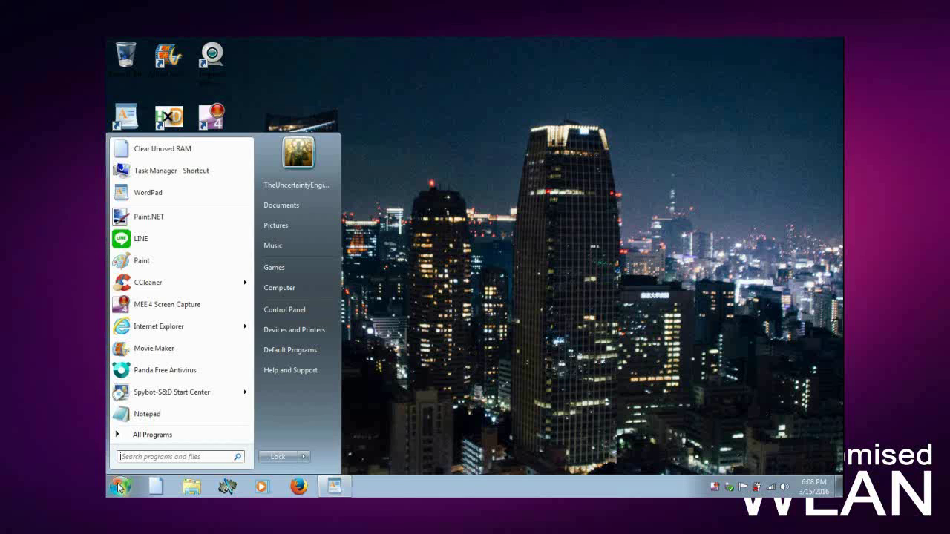
pyautogui.click(151, 218)
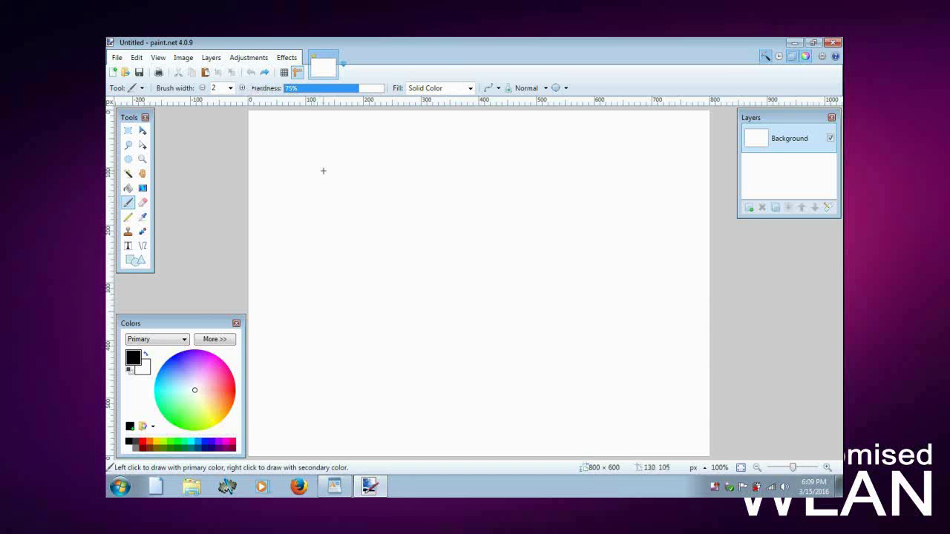
pyautogui.moveTo(323, 171)
pyautogui.mouseDown()
pyautogui.moveTo(419, 204)
pyautogui.moveTo(393, 239)
pyautogui.moveTo(493, 261)
pyautogui.moveTo(441, 166)
pyautogui.moveTo(419, 293)
pyautogui.moveTo(552, 326)
pyautogui.moveTo(592, 365)
pyautogui.moveTo(466, 366)
pyautogui.moveTo(331, 276)
pyautogui.moveTo(414, 348)
pyautogui.moveTo(301, 253)
pyautogui.moveTo(445, 248)
pyautogui.moveTo(619, 264)
pyautogui.mouseUp()
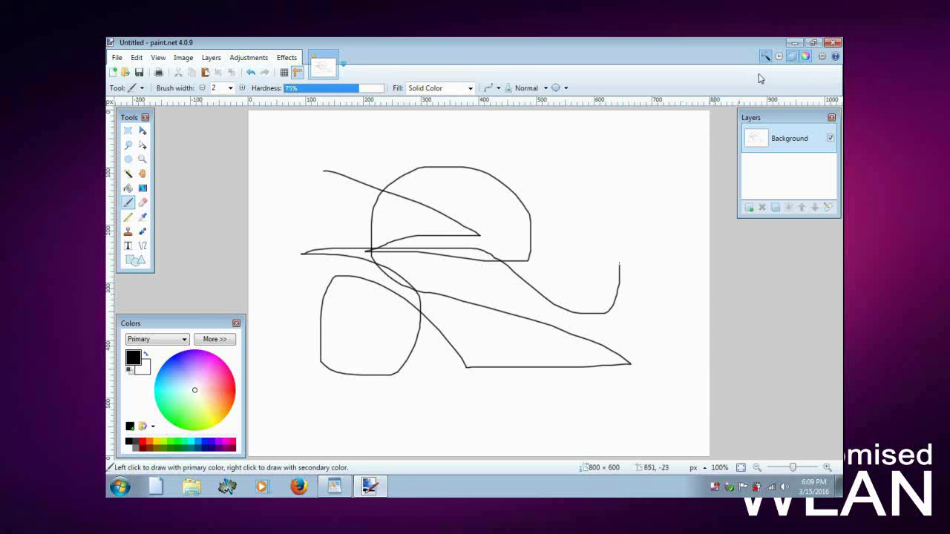
# Step: Show the History window and rearrange it with the Layers window so that History sits above Layers
pyautogui.click(778, 57)
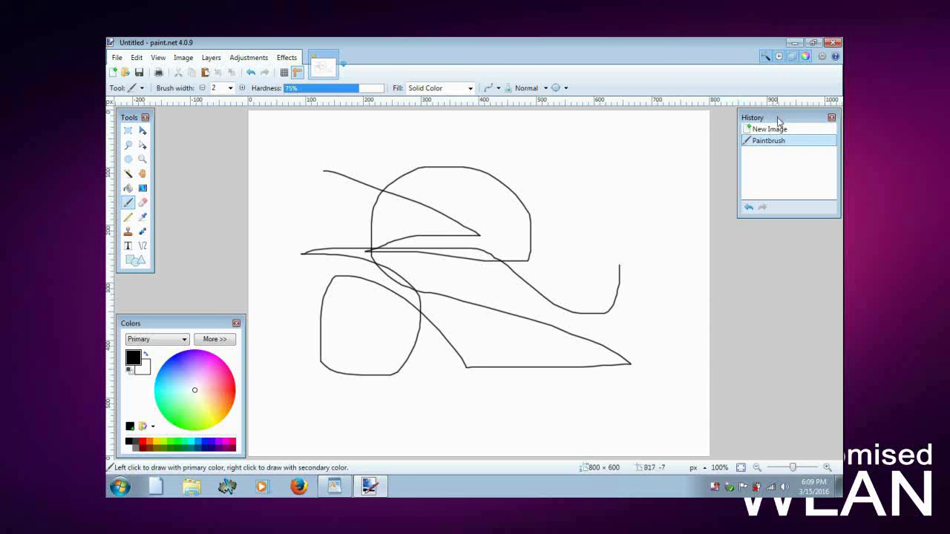
pyautogui.moveTo(780, 124); pyautogui.dragTo(779, 362)
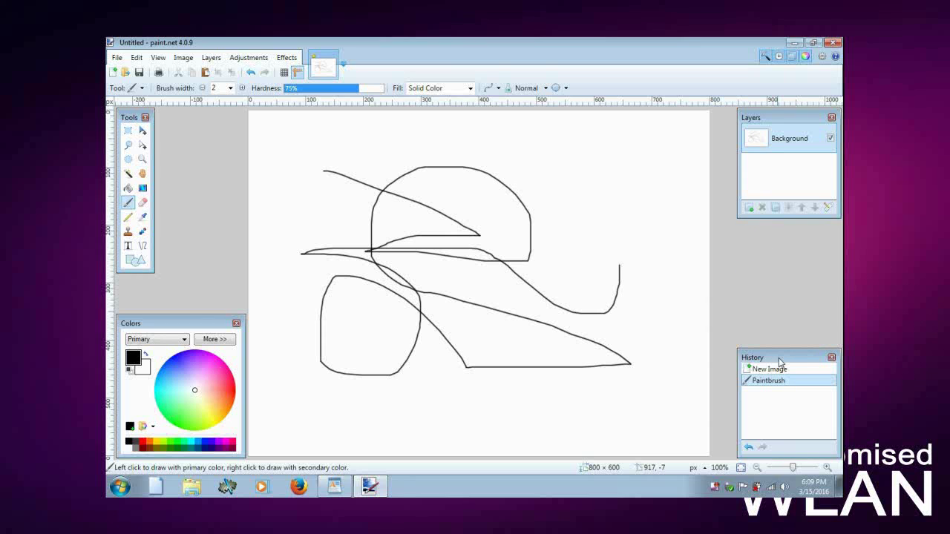
pyautogui.moveTo(779, 362); pyautogui.dragTo(775, 240)
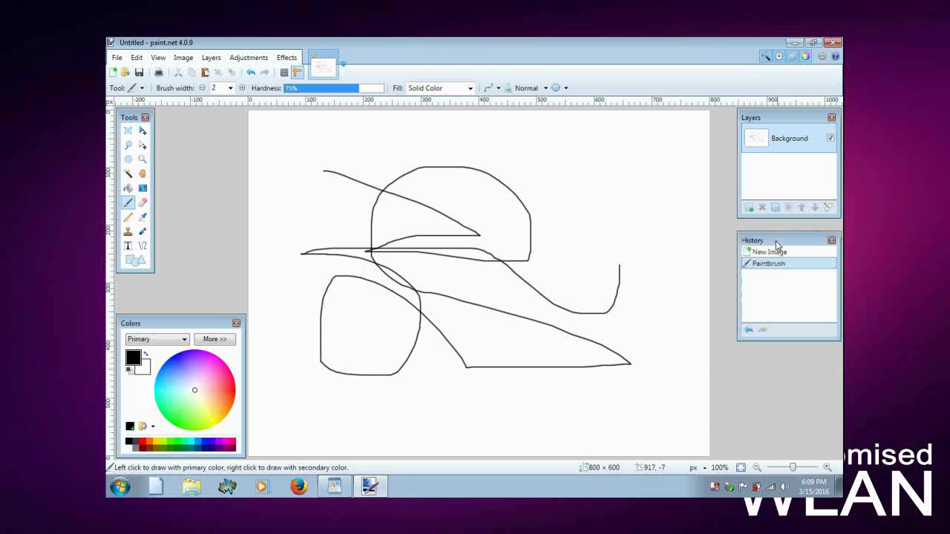
pyautogui.moveTo(774, 119); pyautogui.dragTo(774, 357)
pyautogui.moveTo(765, 241); pyautogui.dragTo(767, 127)
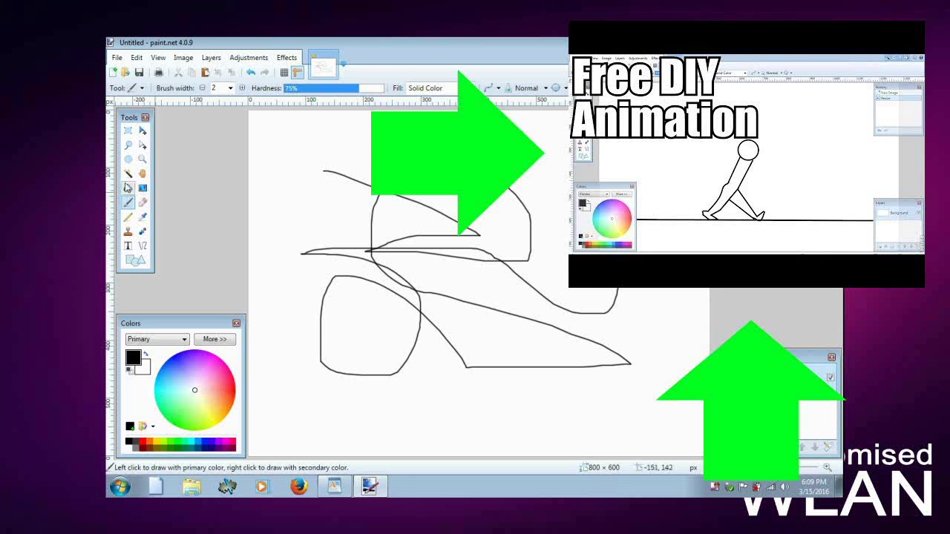
# Step: Use the Magic Wand to erase the white background around the scribble and the white area inside its upper dome-shaped loop
pyautogui.click(127, 173)
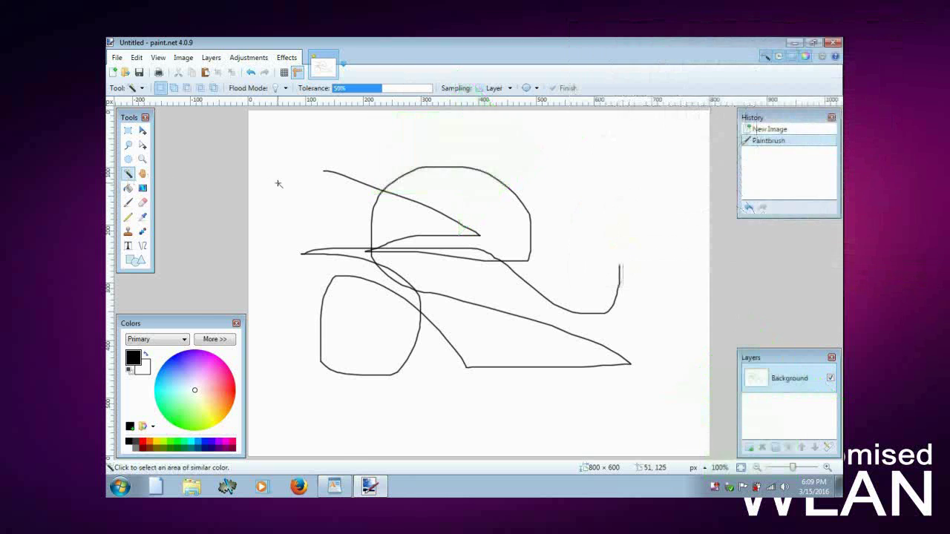
pyautogui.click(277, 183)
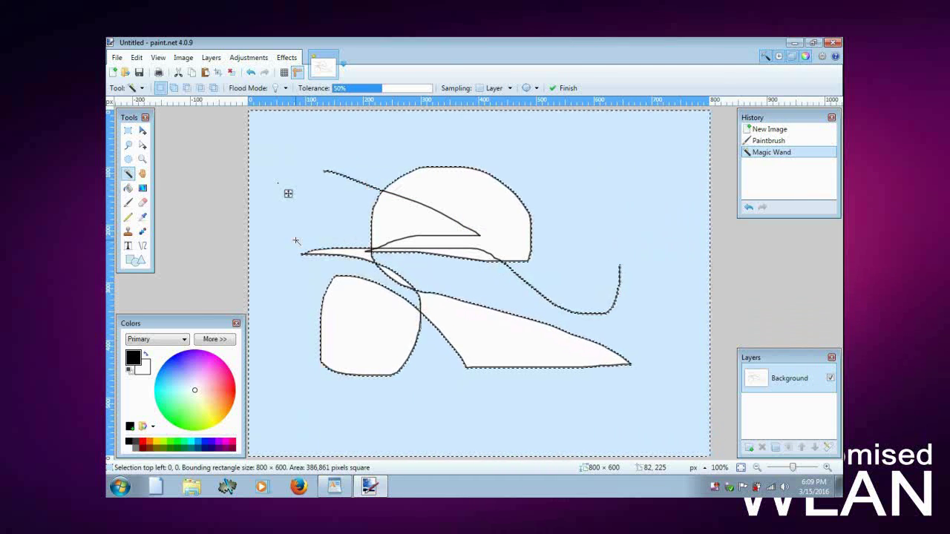
pyautogui.press('Delete')
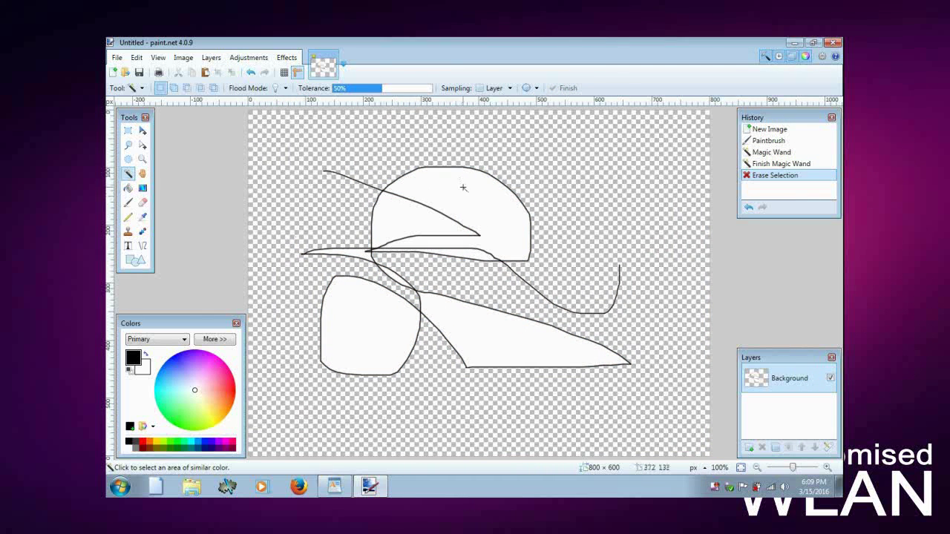
pyautogui.click(463, 188)
pyautogui.press('Delete')
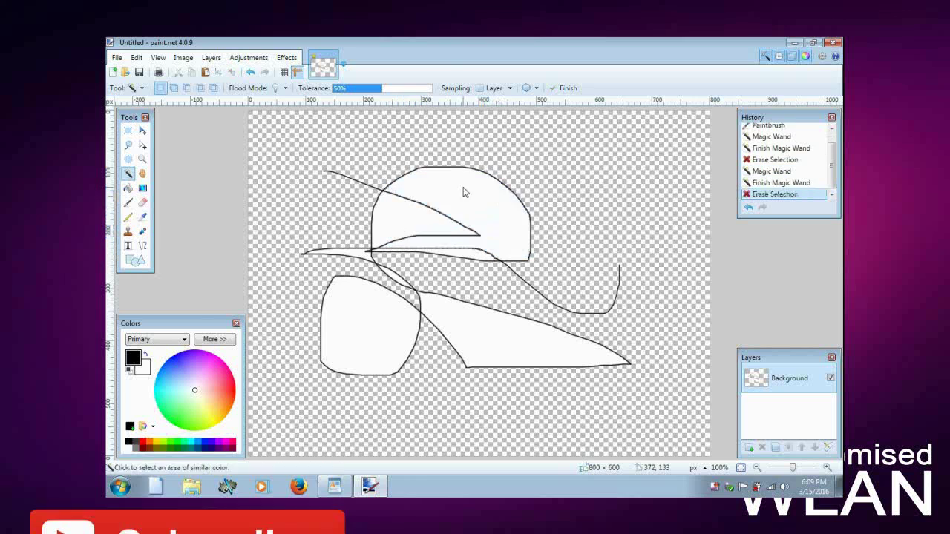
# Step: Add a new layer above the Background layer
pyautogui.click(749, 447)
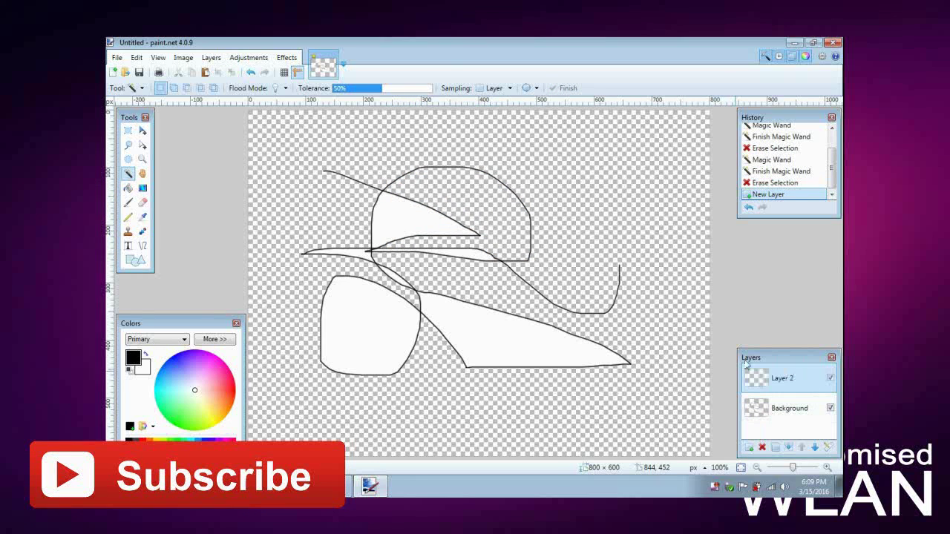